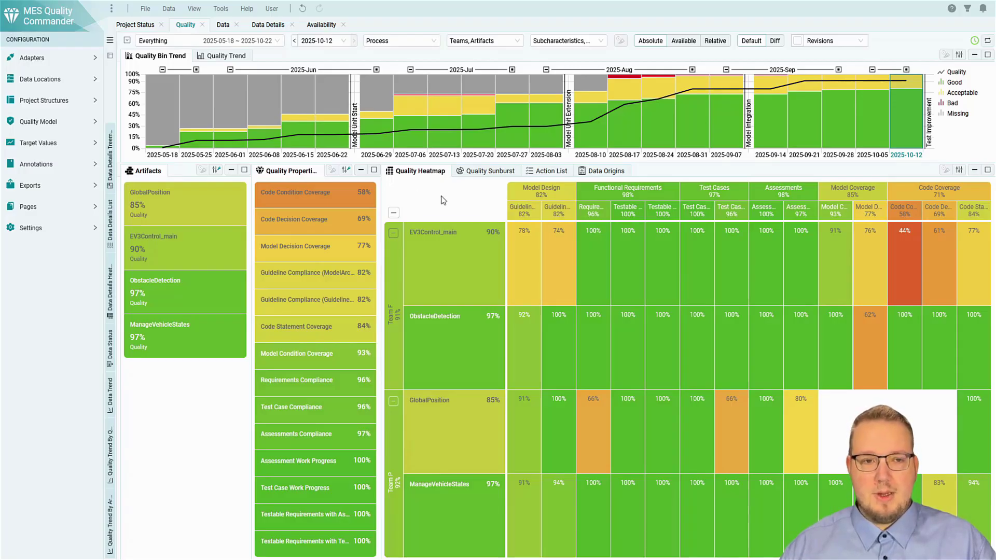
- Review the project's adapter configuration, including the enabled Quality File Exporter connector, and close it without changes
left_click(67, 62)
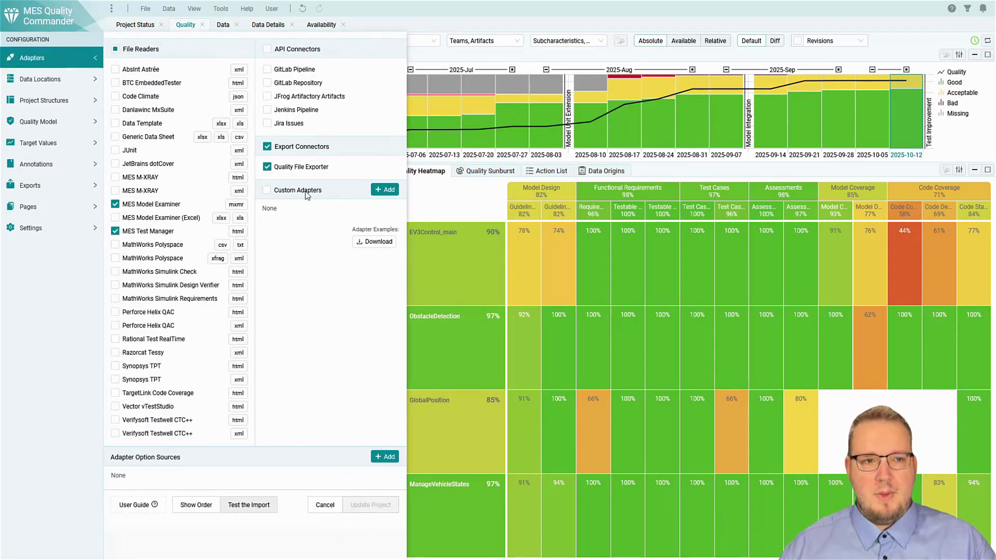
mouse_move(314, 171)
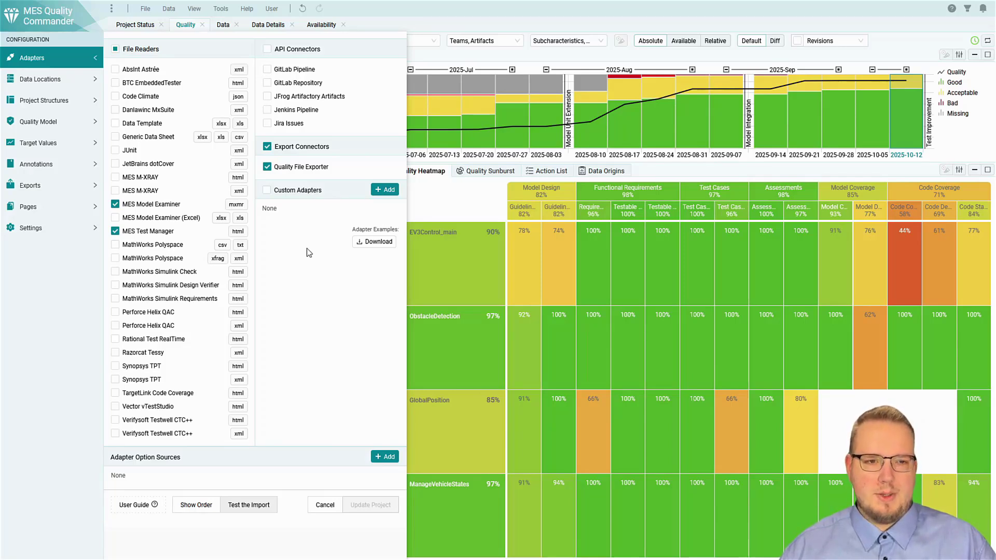
left_click(337, 509)
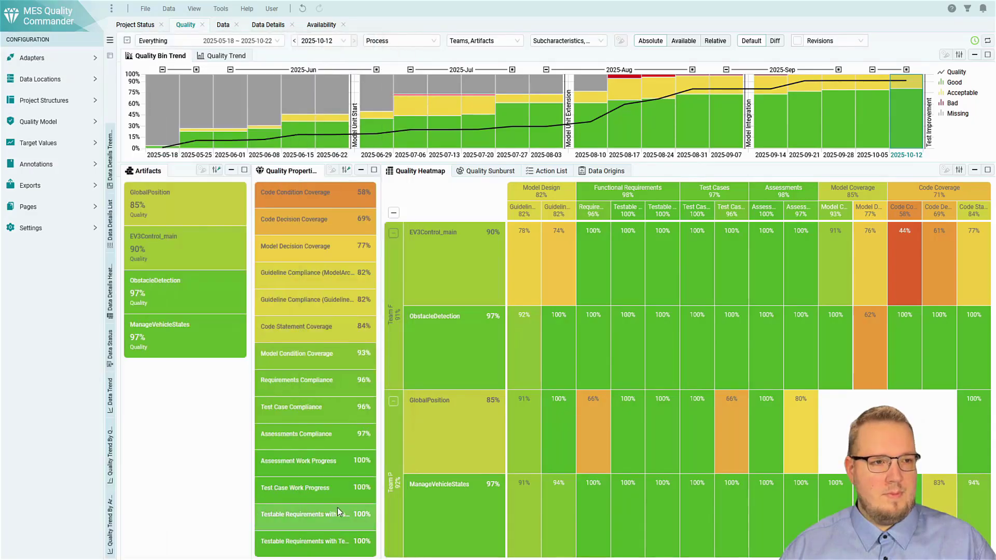
- Start adding a new export that uses the Quality File Exporter connector
left_click(51, 193)
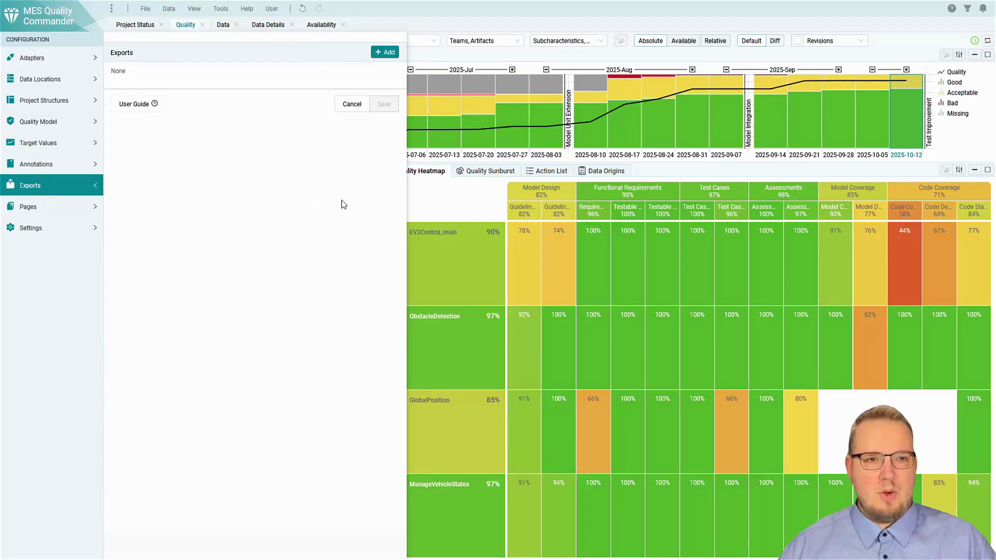
left_click(384, 58)
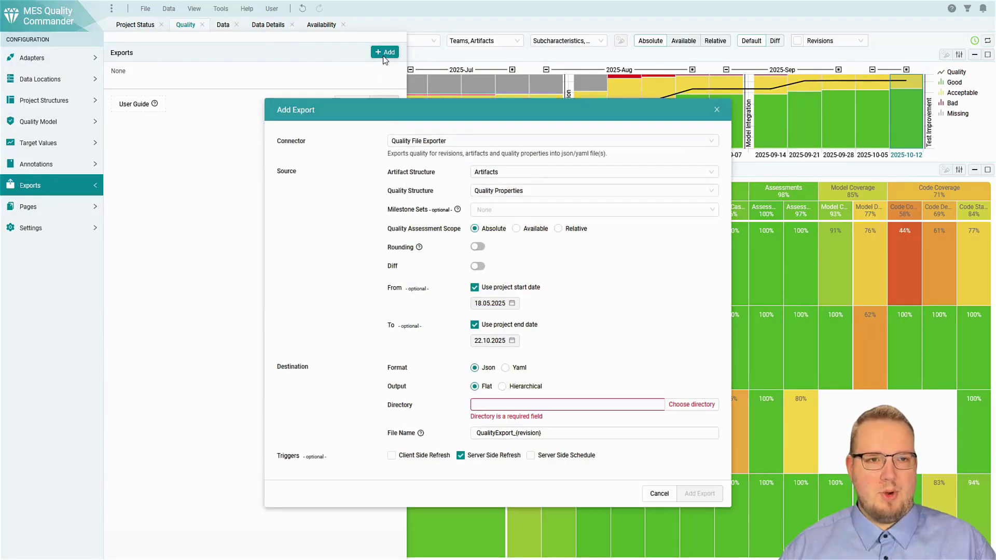
left_click(423, 143)
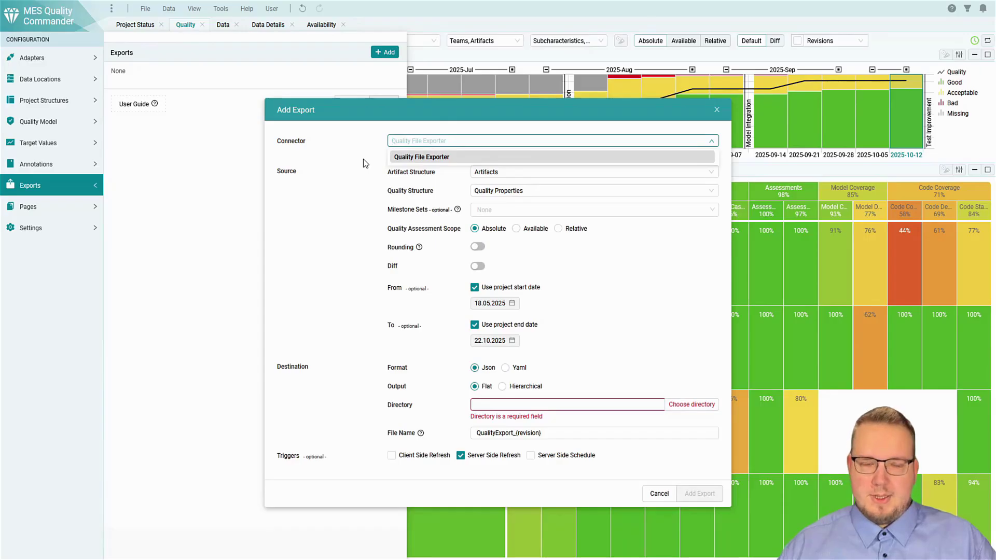
key("Return")
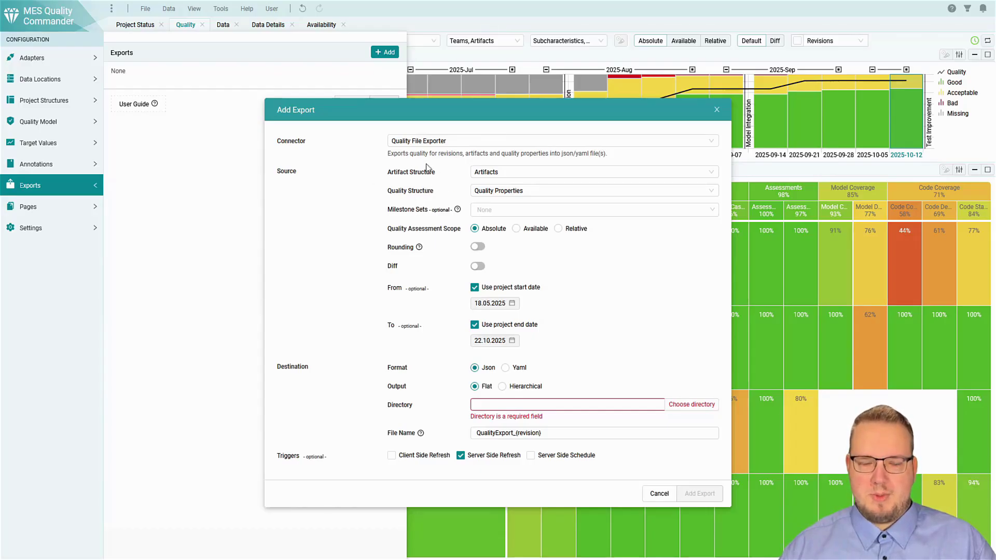
- Set the export's artifact structure to Teams and quality structure to Subcharacteristics, and enable Diff
left_click(497, 176)
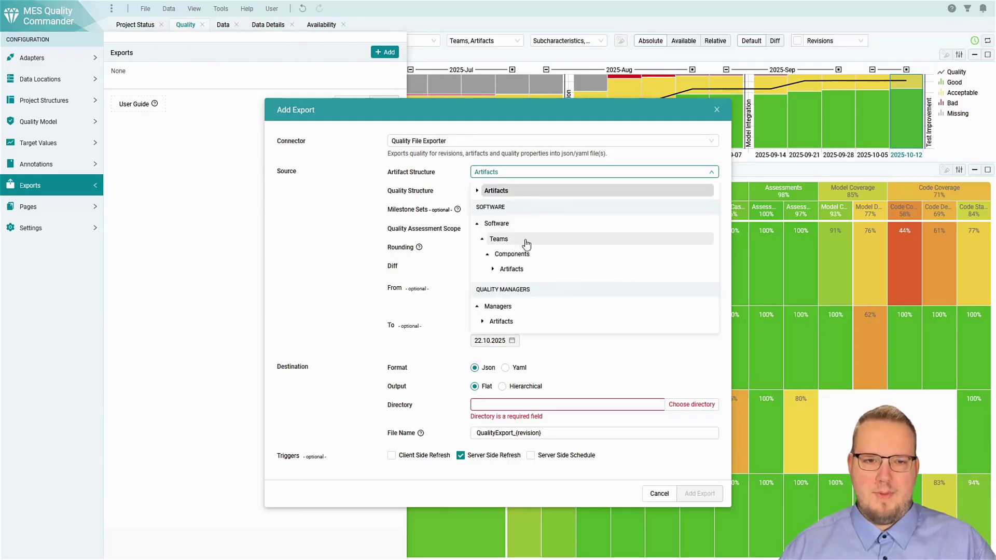
left_click(525, 242)
left_click(507, 196)
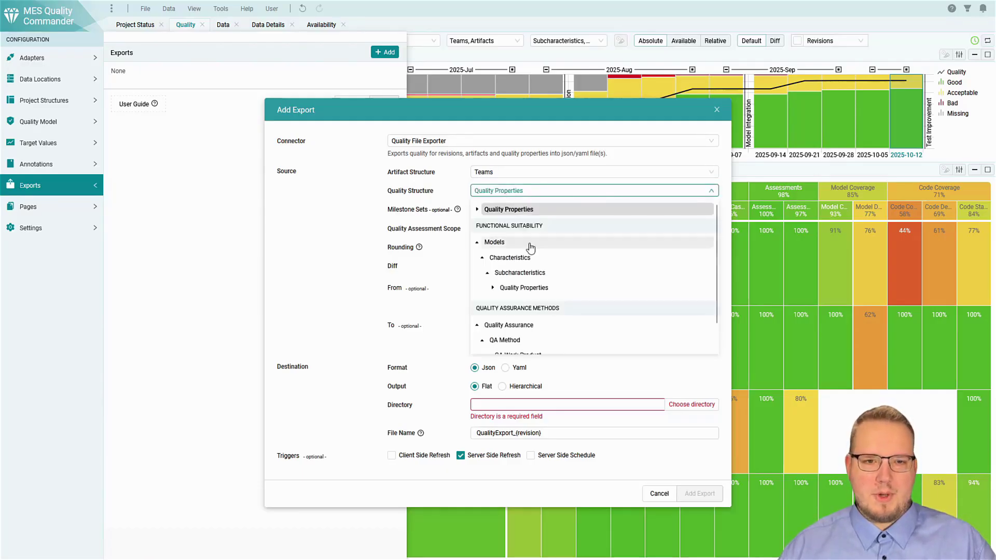
left_click(524, 274)
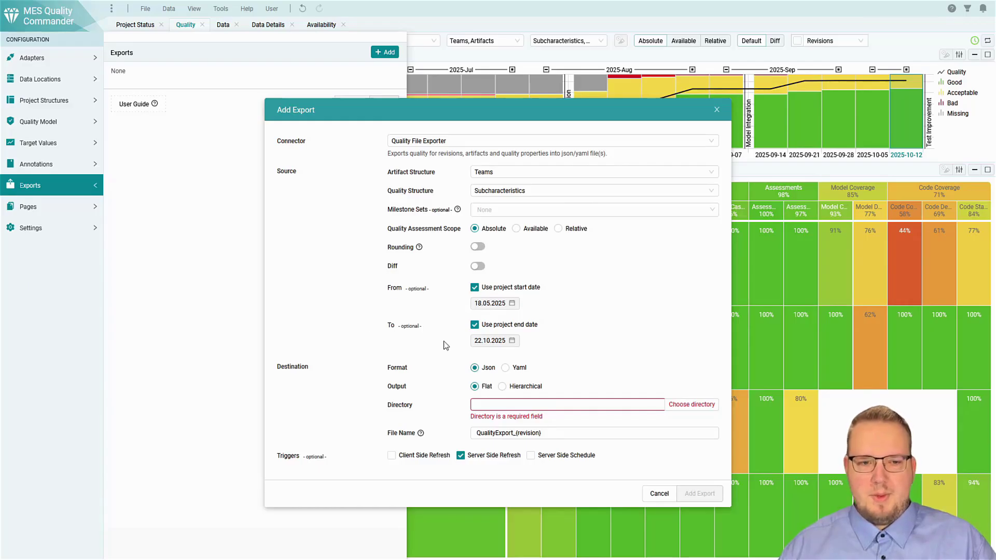
left_click(478, 266)
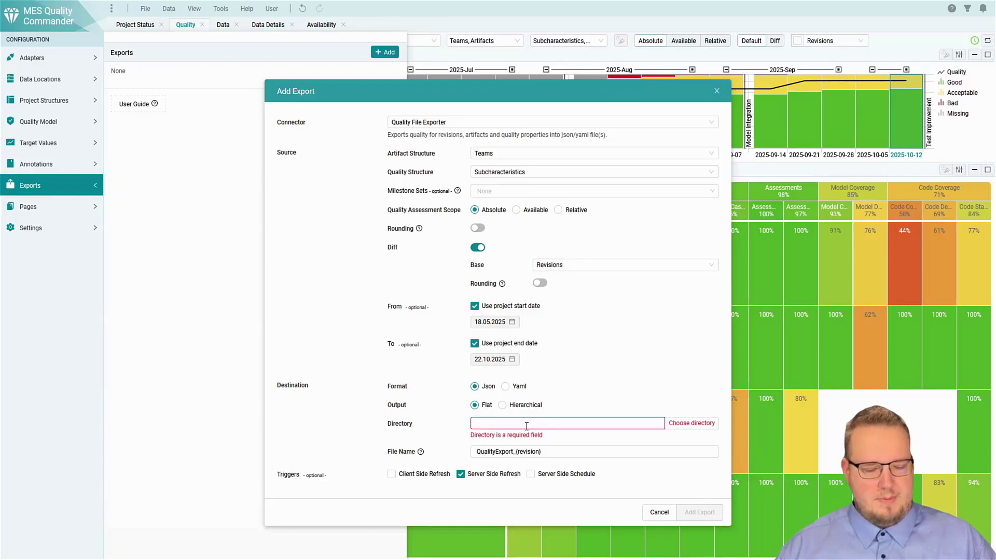
- Set the export directory to \\mesroot.com\MESnet\MQC\Exports and choose the file name pattern QualityExport_{revision}
left_click(704, 432)
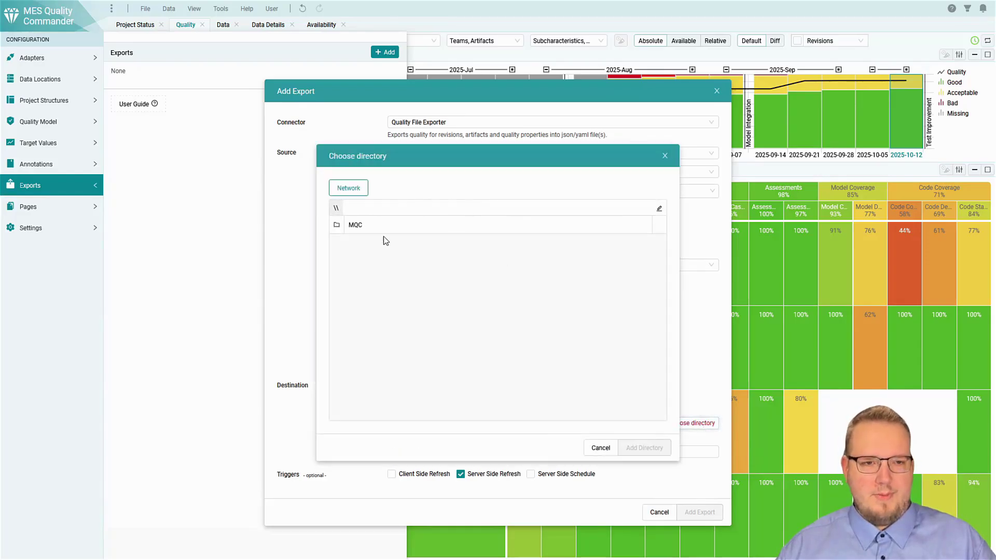
double_click(362, 225)
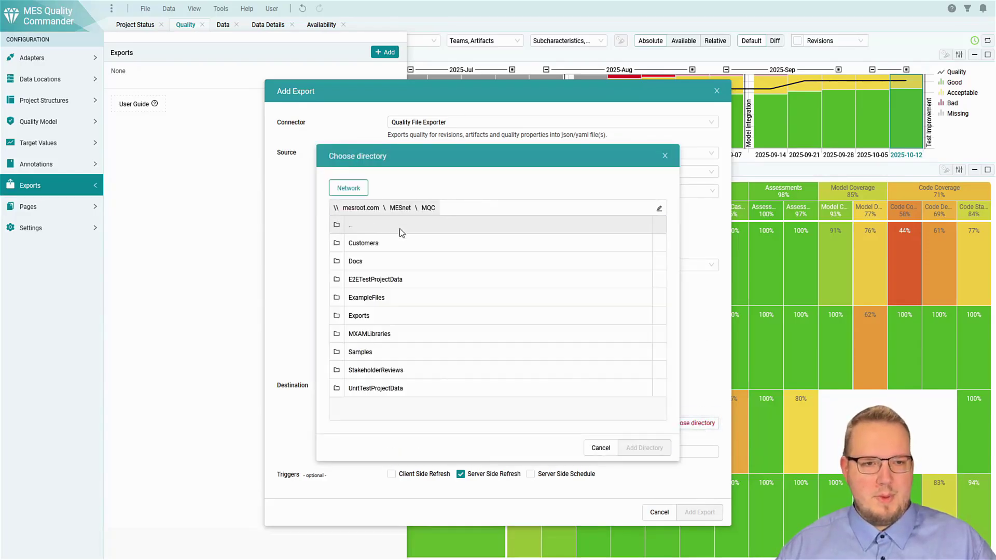
left_click(399, 314)
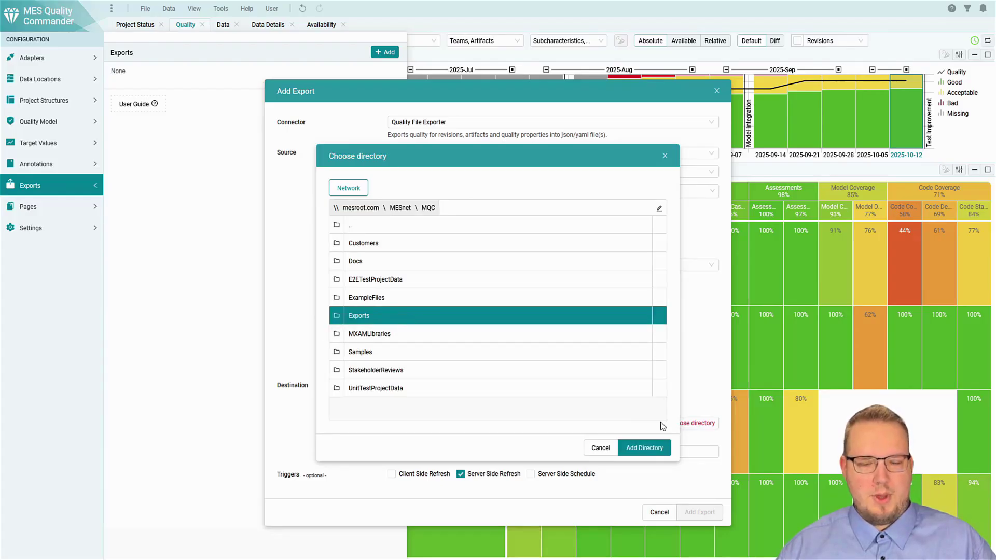
left_click(641, 448)
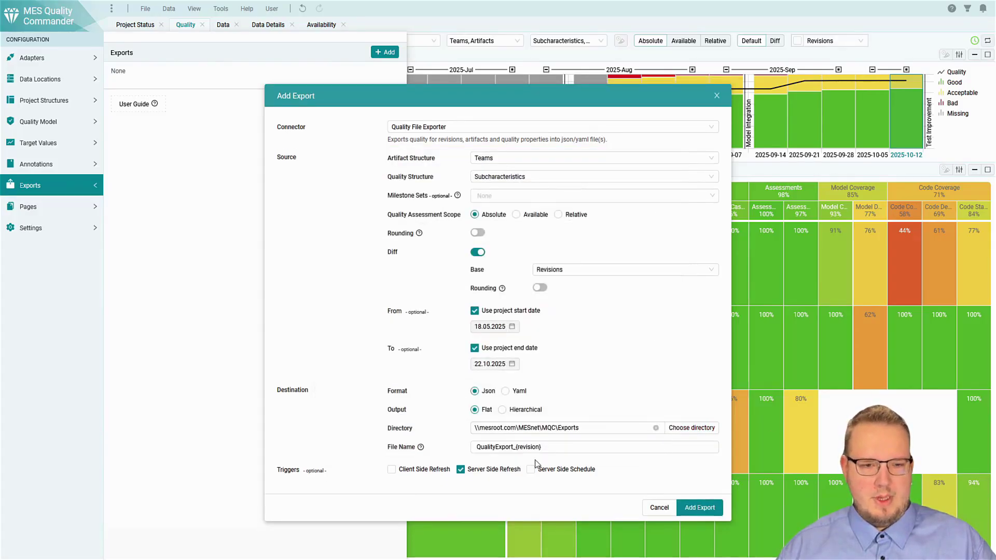
left_click(577, 445)
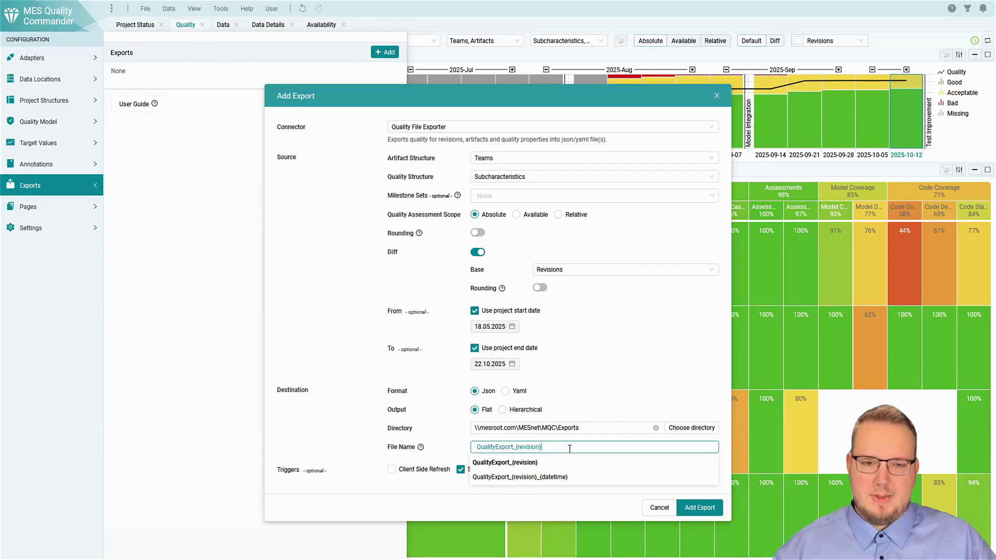
left_click(555, 462)
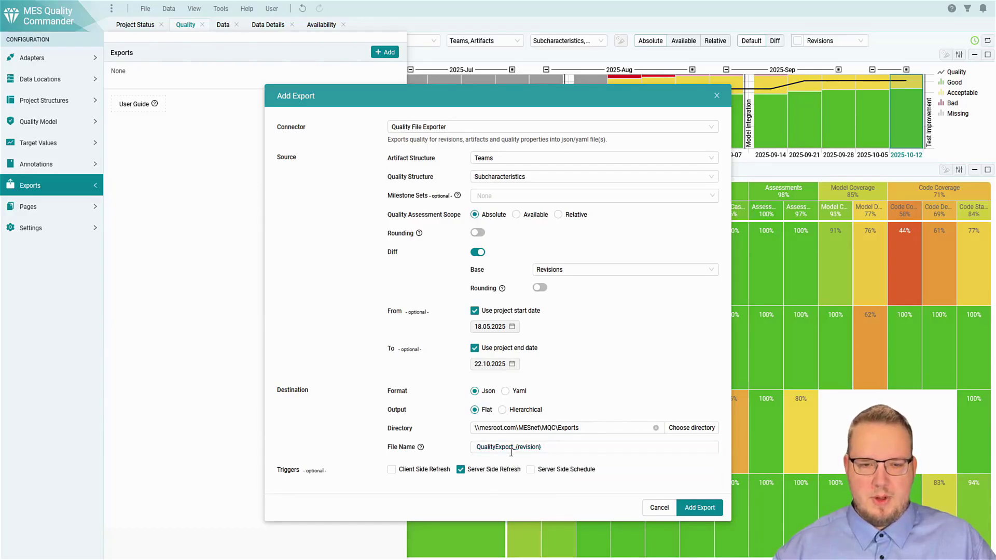
left_click(566, 505)
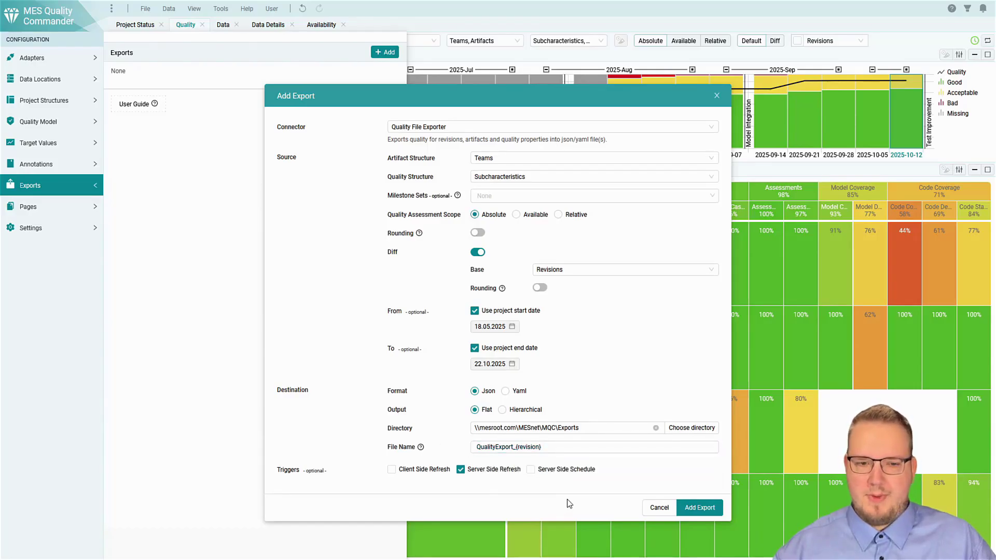
- Enable the Client Side Refresh and Server Side Schedule triggers and set the schedule start to 12.01.2026 12:25
left_click(425, 475)
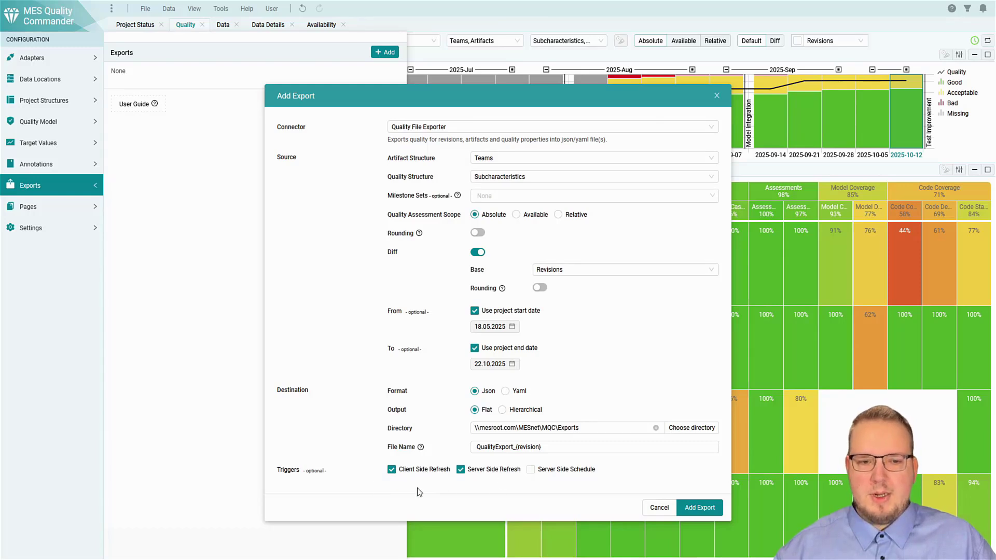
left_click(586, 470)
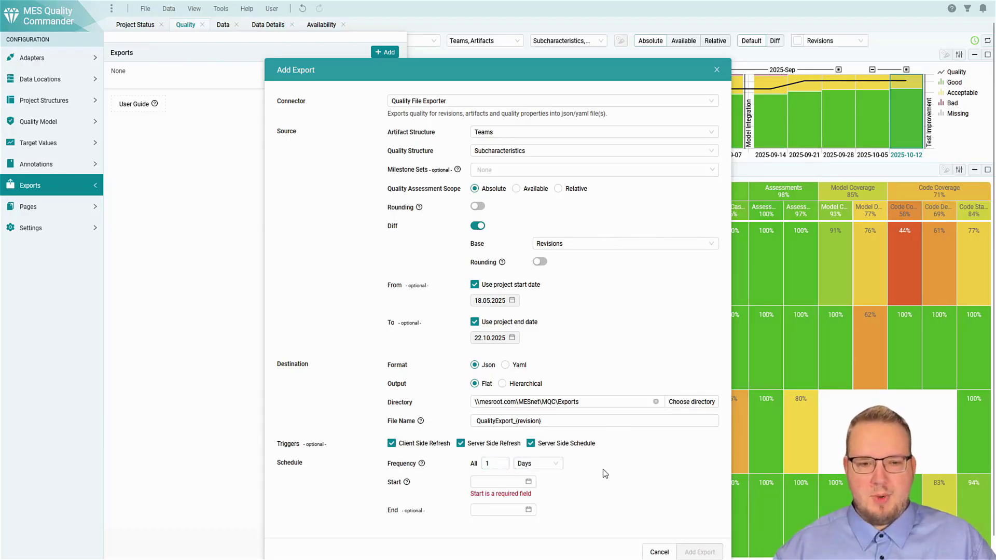
left_click(515, 482)
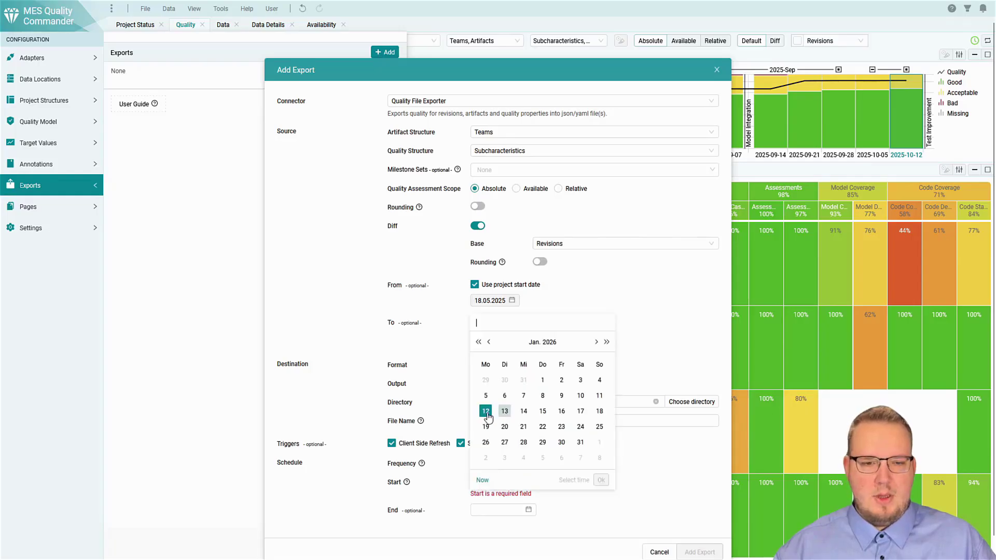
left_click(485, 411)
left_click(510, 481)
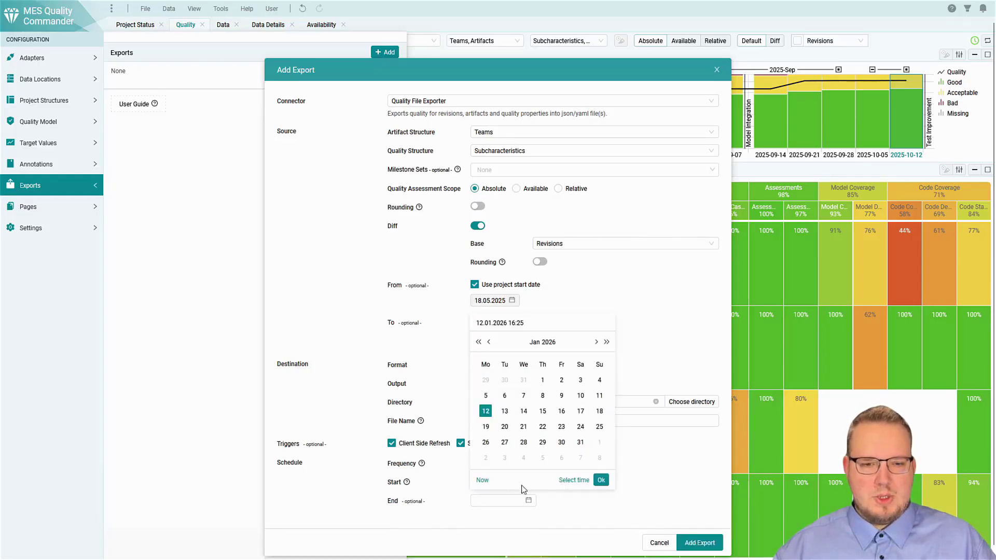
left_click(565, 481)
scroll(493, 405, "up", 3)
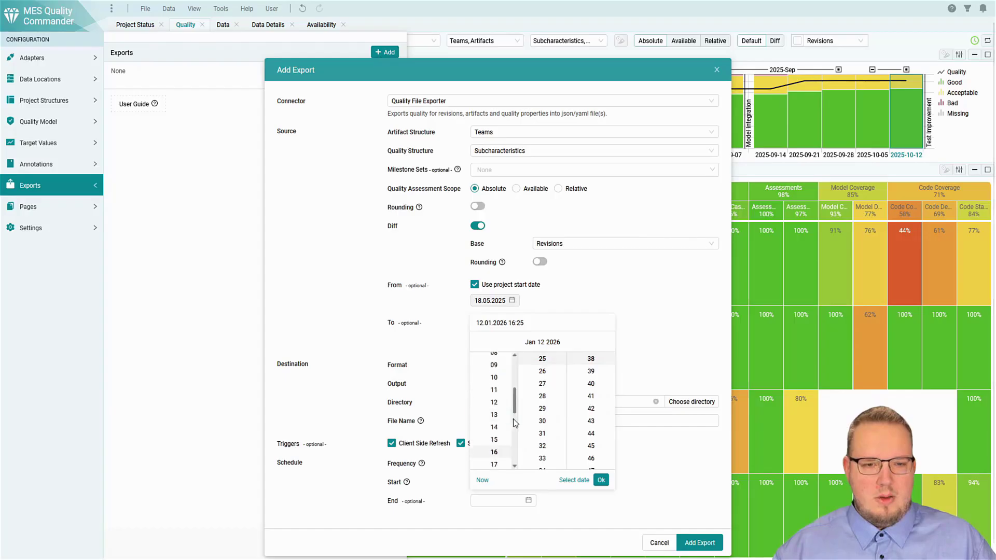
left_click(497, 407)
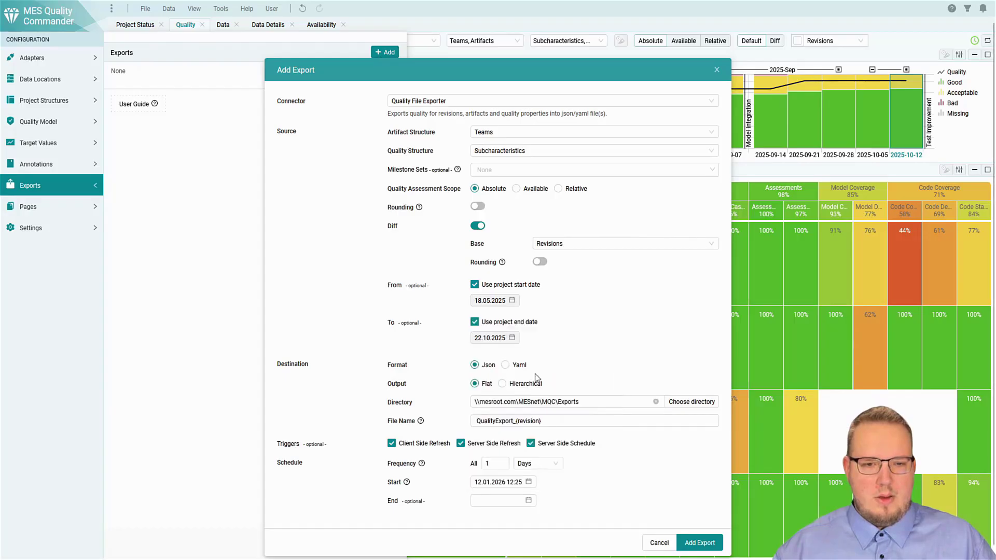
- Change the schedule's start time to 12:00 on 12.01.2026, and add and save the export
left_click(517, 485)
key("BackSpace")
key("BackSpace")
type("0")
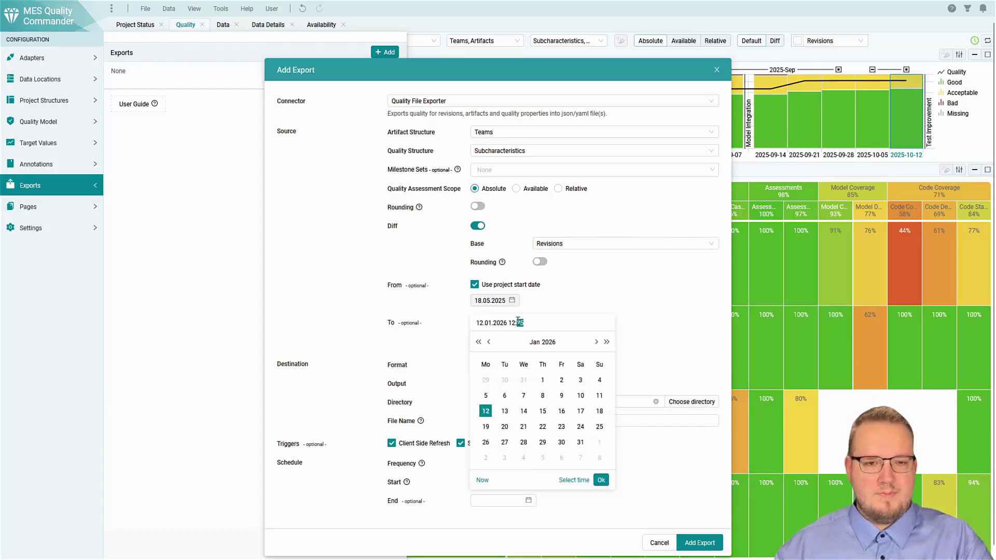
type("0")
key("Return")
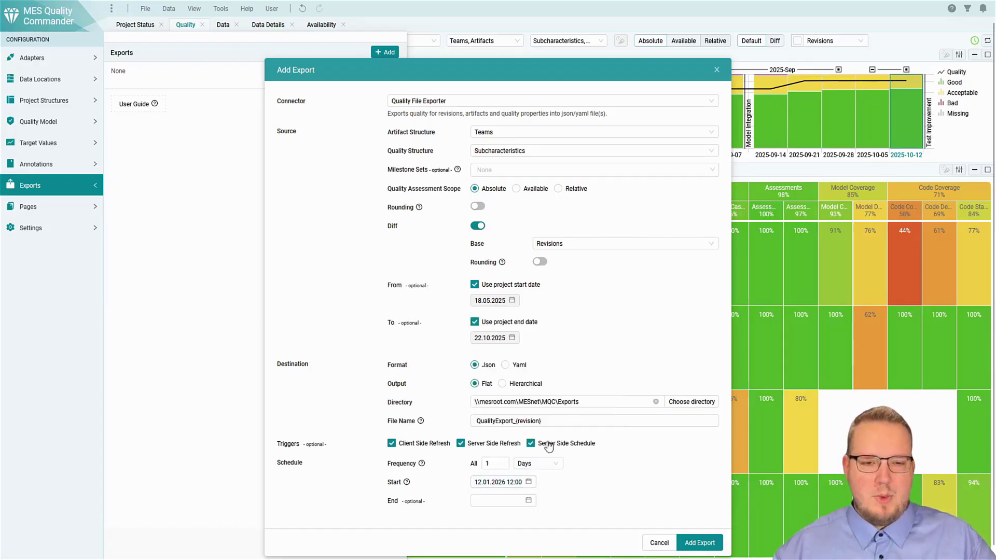
left_click(710, 545)
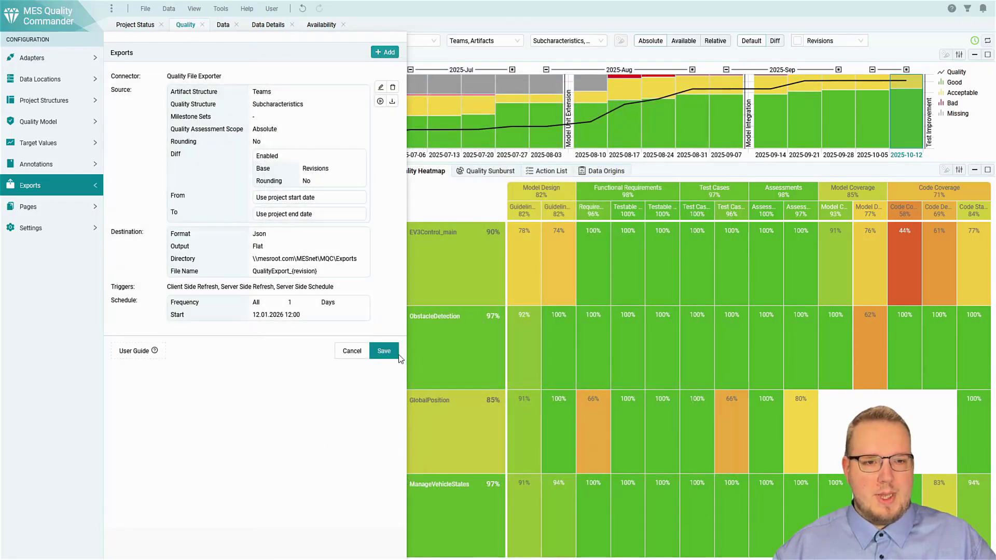
left_click(394, 353)
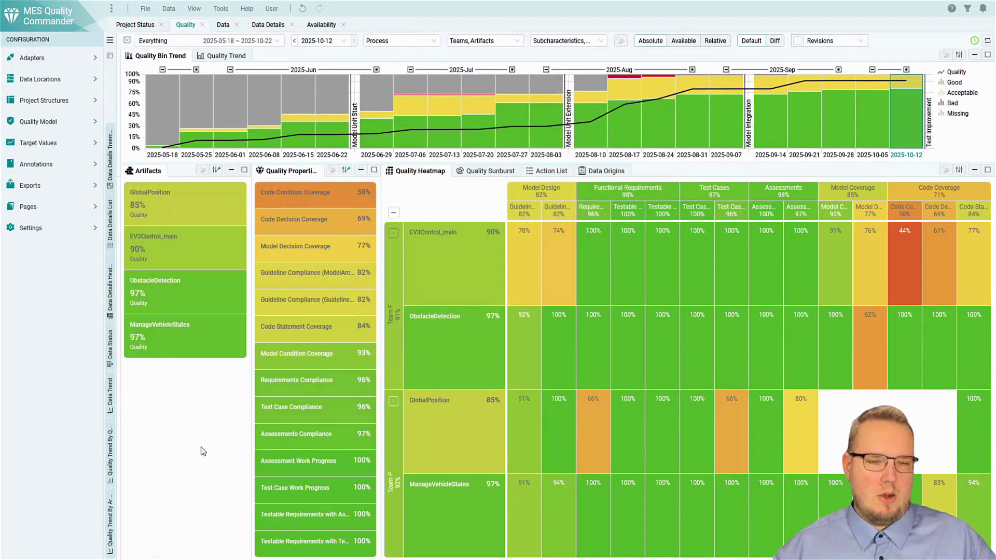
- Check the Exports folder in File Explorer and review the triggers of the saved export configuration
key("super+e")
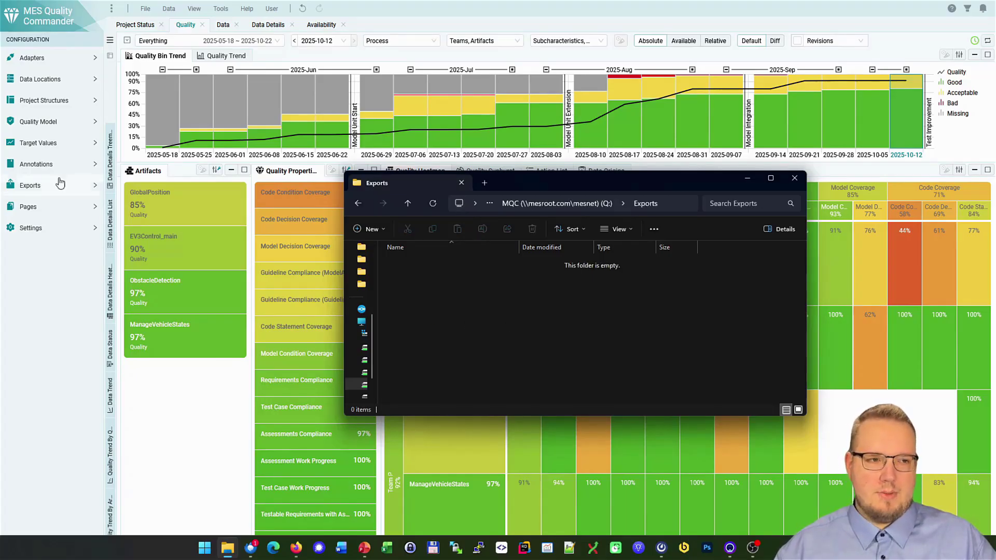
left_click(20, 190)
left_click(20, 187)
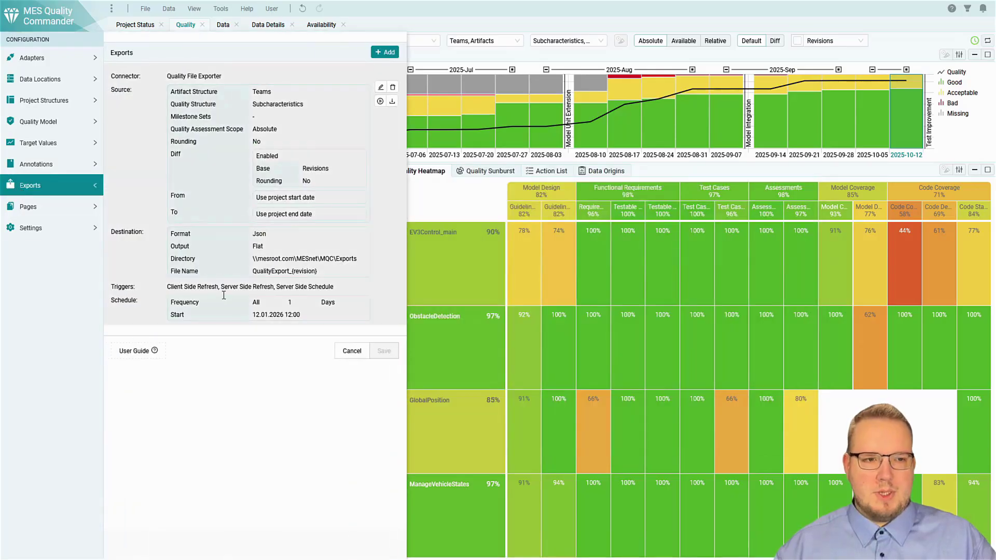
left_click_drag(164, 286, 345, 287)
left_click(348, 288)
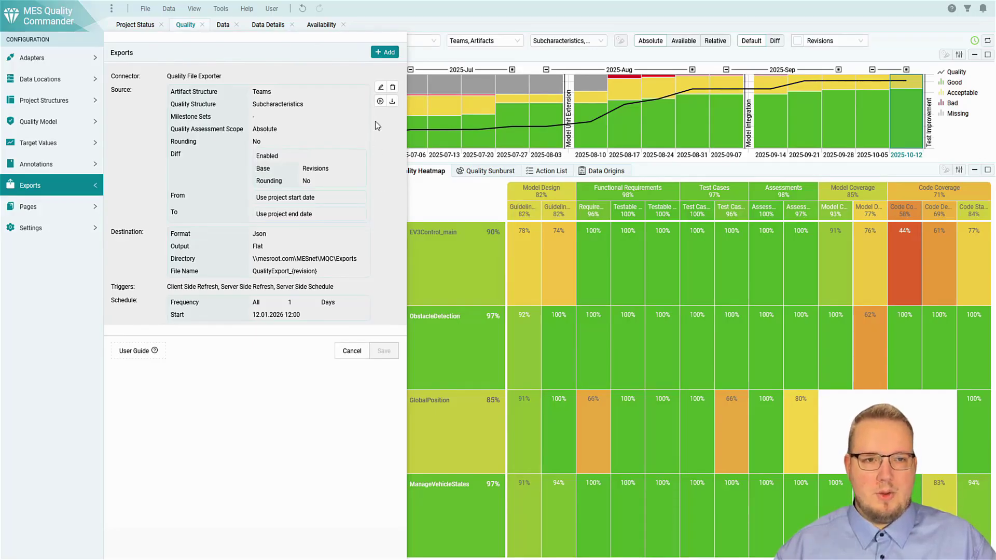
- Execute the saved export manually and check the files in the Exports folder, closing the folder window when done
left_click(380, 102)
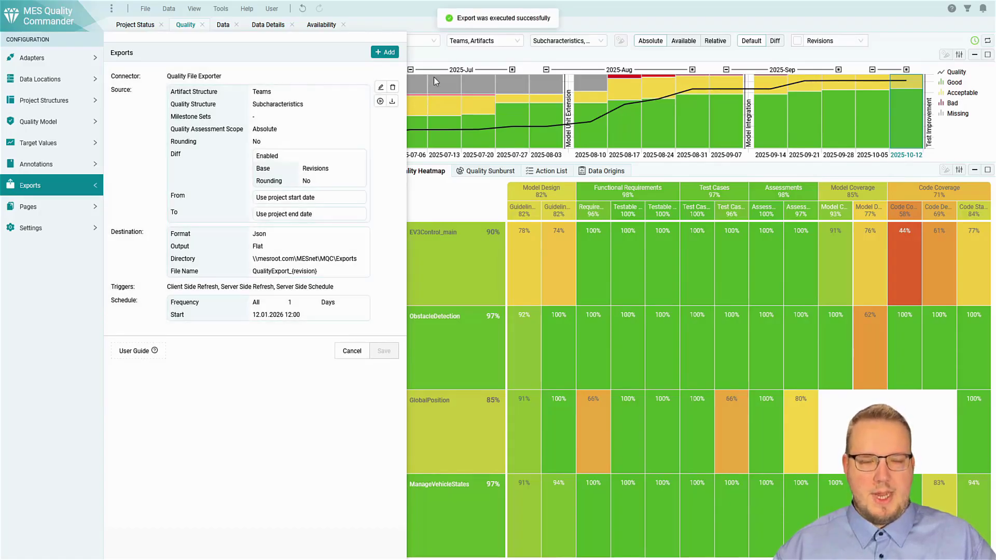
key("alt+Tab")
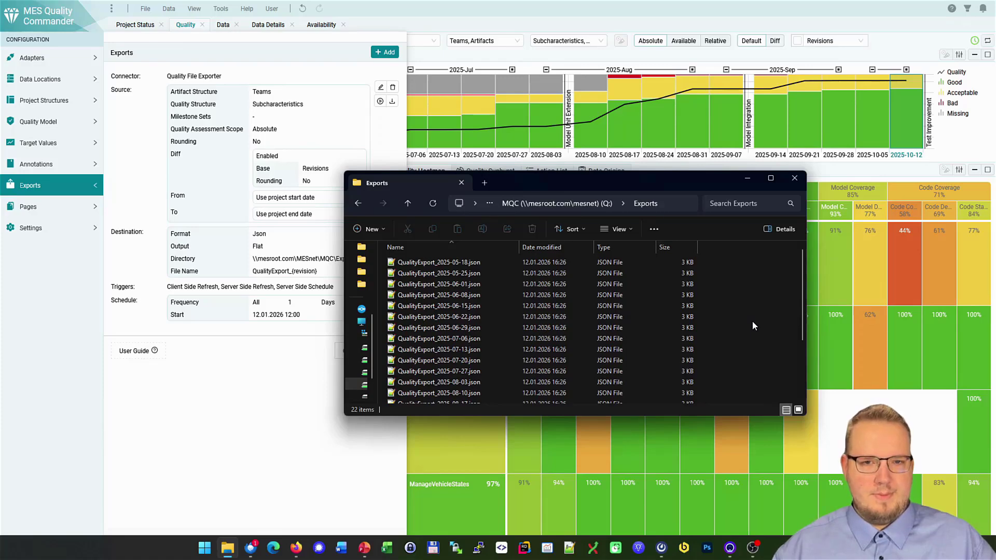
left_click(461, 183)
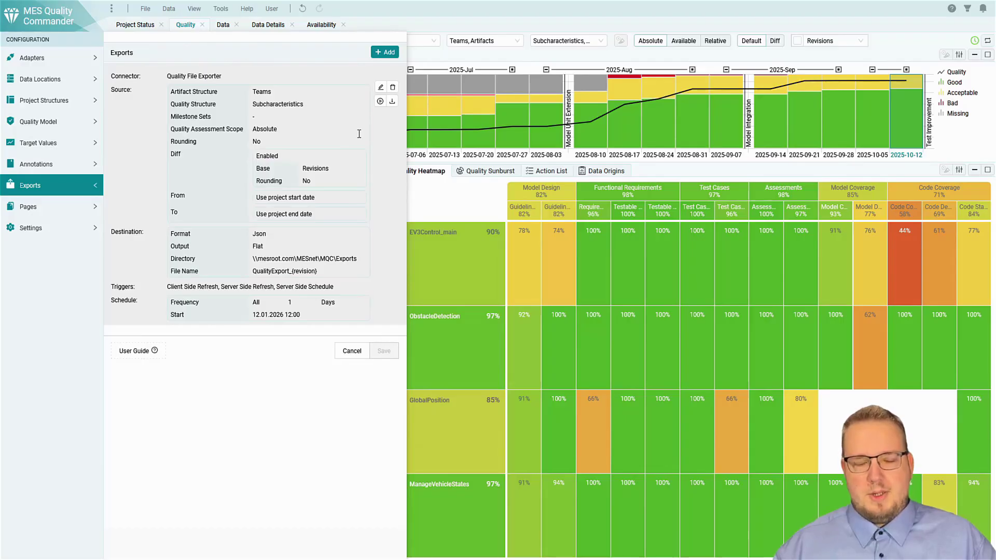
- Download the export result as a JSON file and view it in Notepad++
left_click(392, 102)
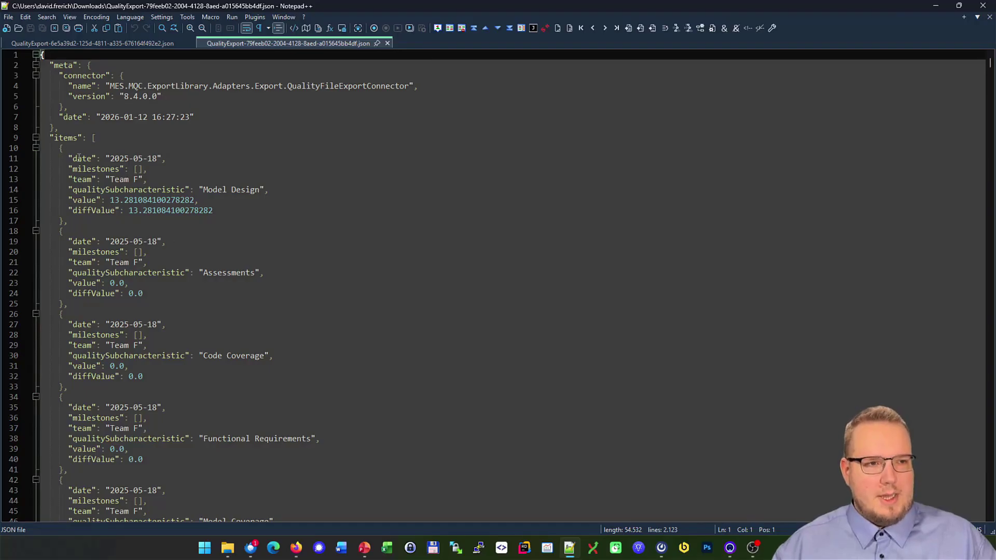
- Examine the metadata and item entries of the exported JSON file, including the team, qualitySubcharacteristic and value fields
left_click(55, 139)
scroll(170, 148, "down", 20)
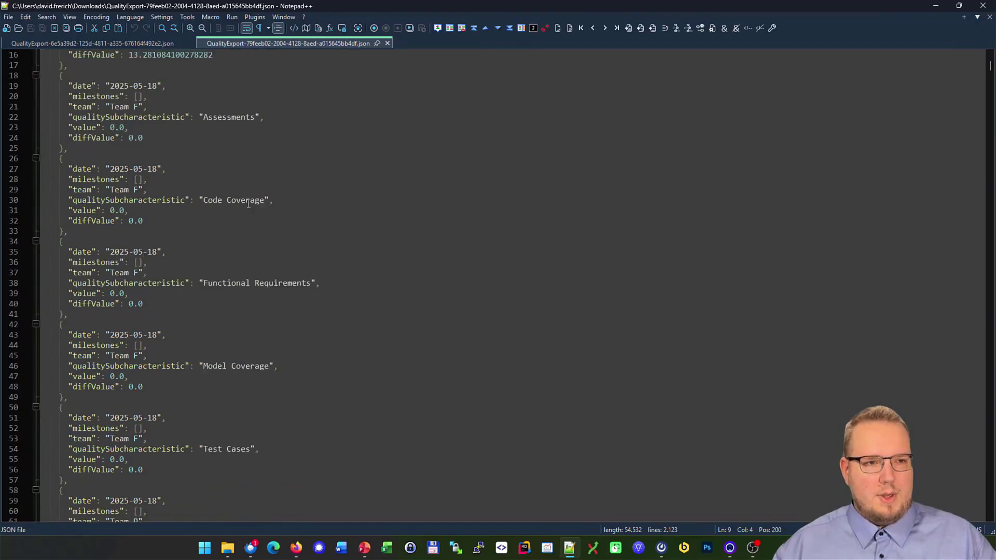
scroll(262, 230, "down", 20)
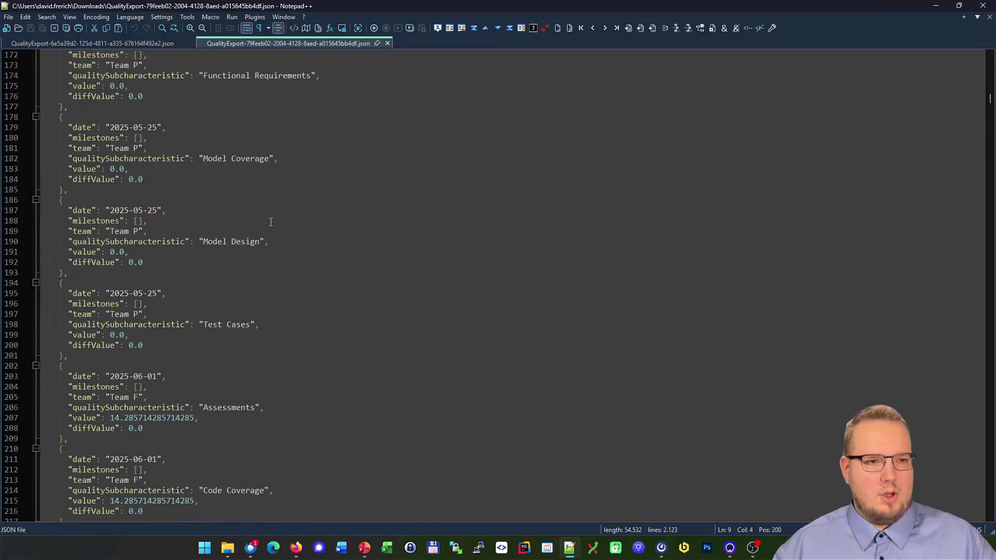
double_click(134, 158)
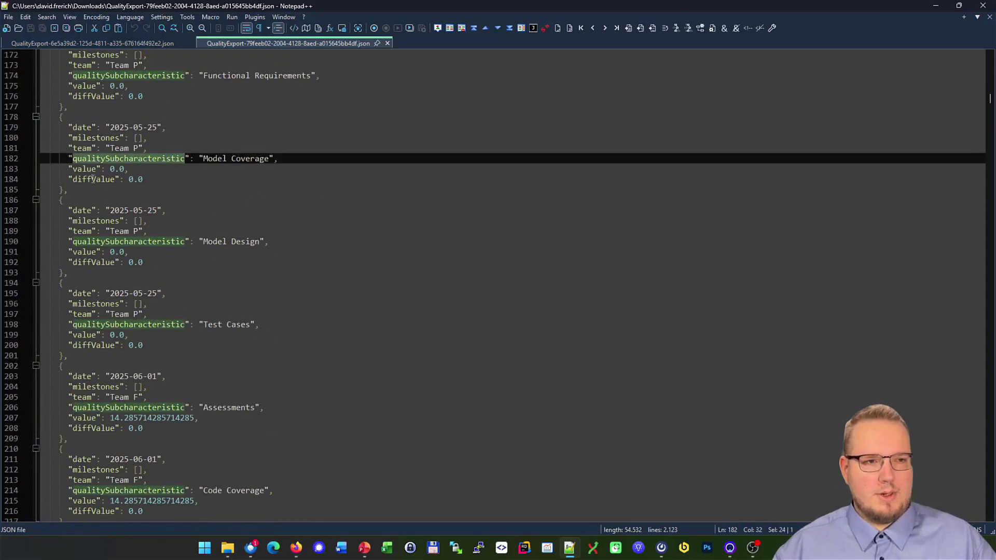
left_click(91, 169)
double_click(84, 148)
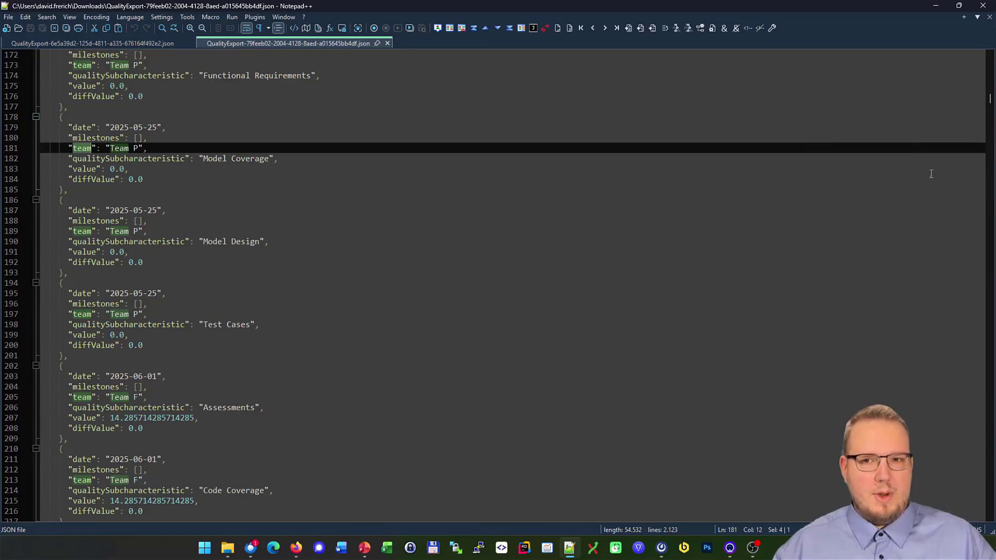
- Examine value and diffValue in the Team F Assessments entry dated 2025-08-31, and return to MES Quality Commander to close the export configuration
left_click_drag(989, 101, 984, 365)
left_click(316, 231)
left_click(323, 253)
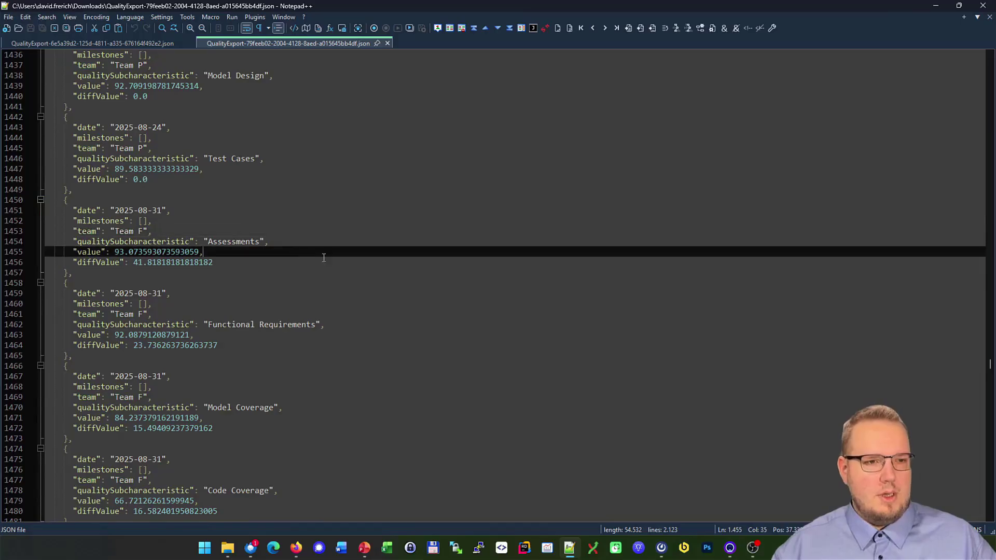
left_click(325, 261)
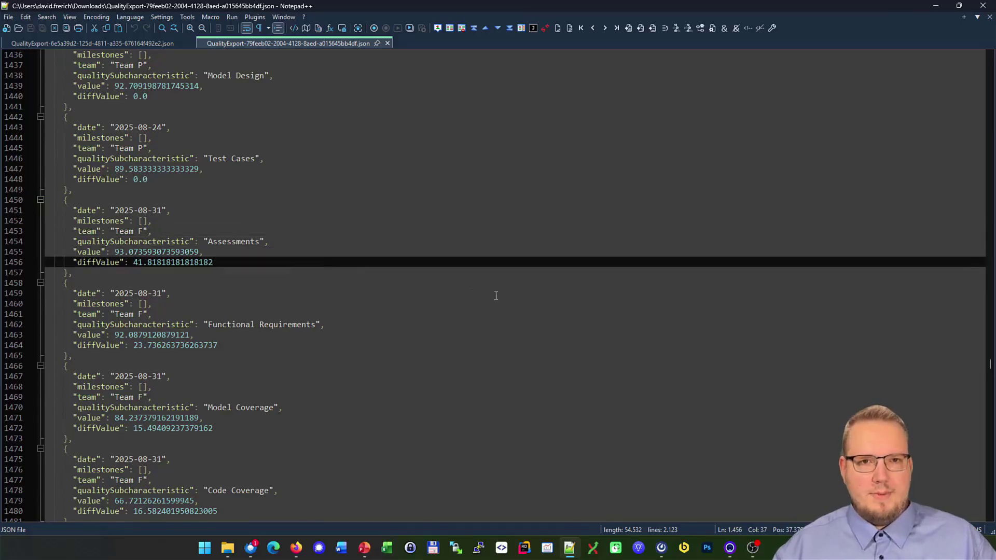
left_click(935, 6)
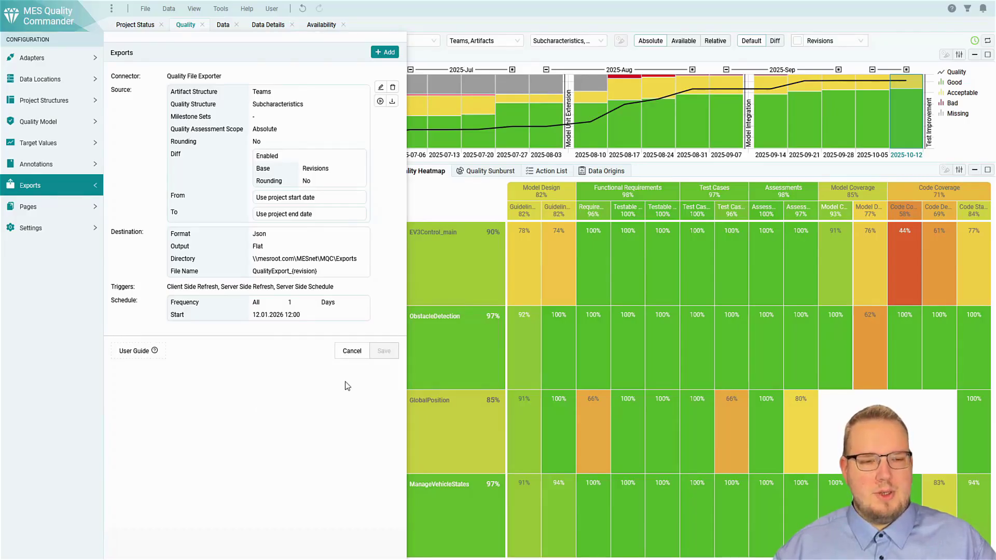
left_click(353, 358)
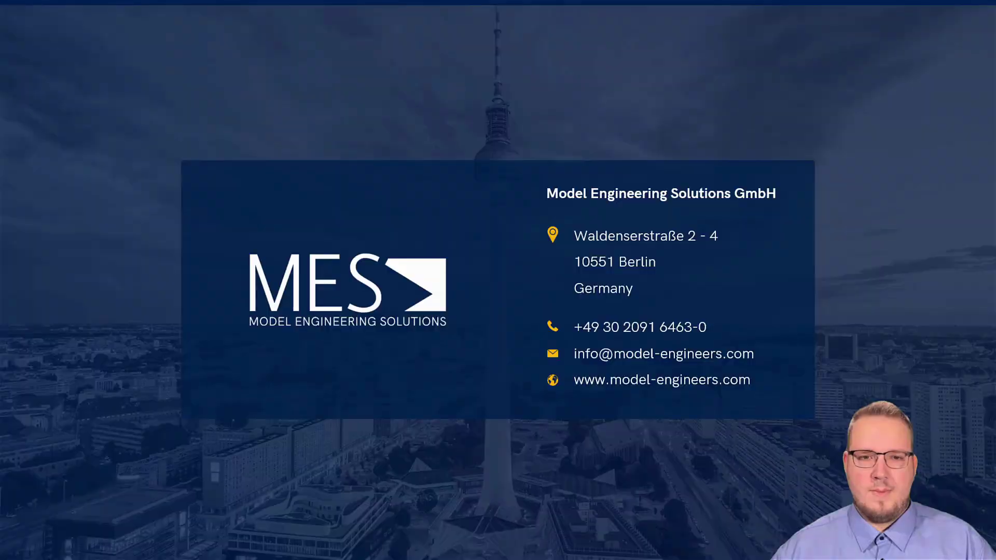